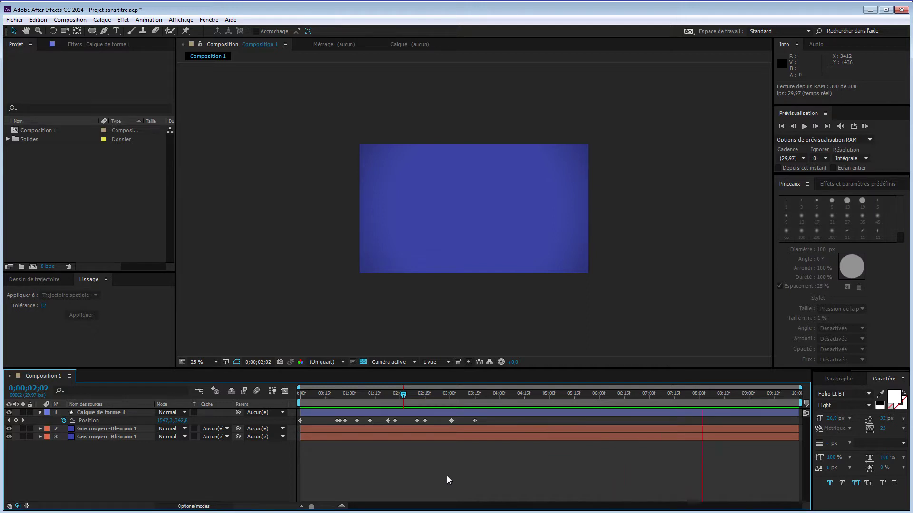
Step: Switch the lower-left panel from Lissage to Dessin de trajectoire (100% capture speed, wireframe on)
{"action": "left_click", "coordinate": [209, 19]}
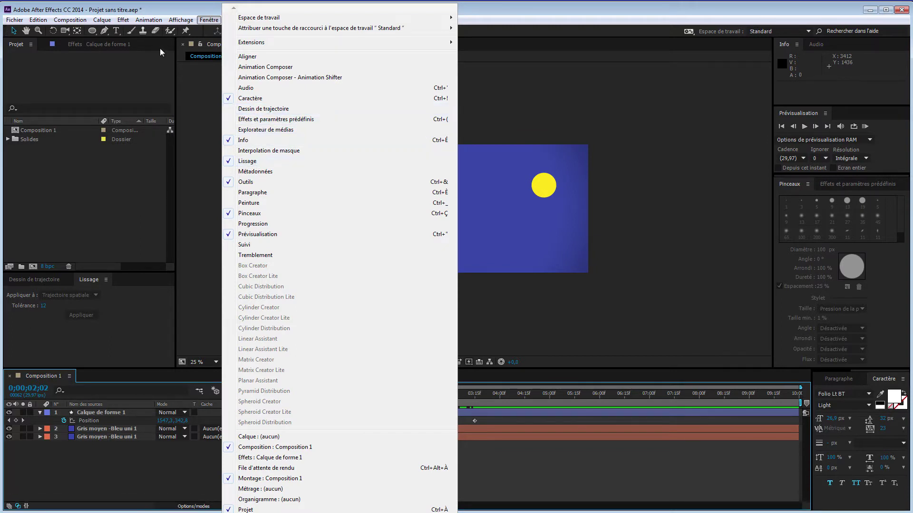
{"action": "left_click", "coordinate": [84, 197]}
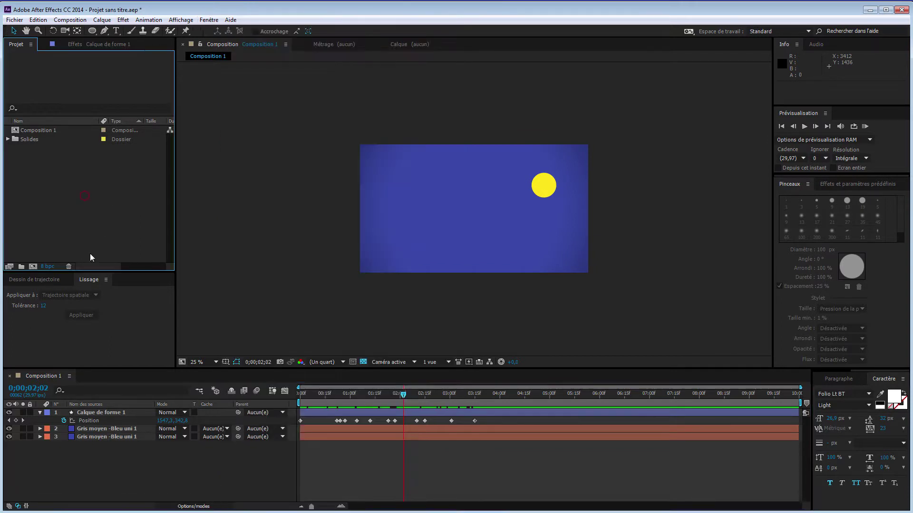
{"action": "left_click", "coordinate": [45, 278]}
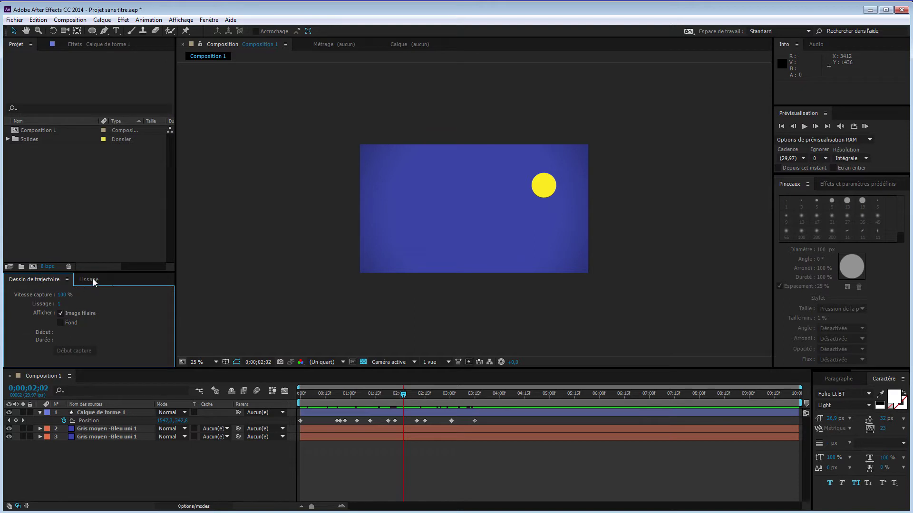
{"action": "left_click", "coordinate": [93, 278]}
{"action": "left_click", "coordinate": [50, 280]}
{"action": "left_click", "coordinate": [109, 210]}
{"action": "left_click", "coordinate": [53, 280]}
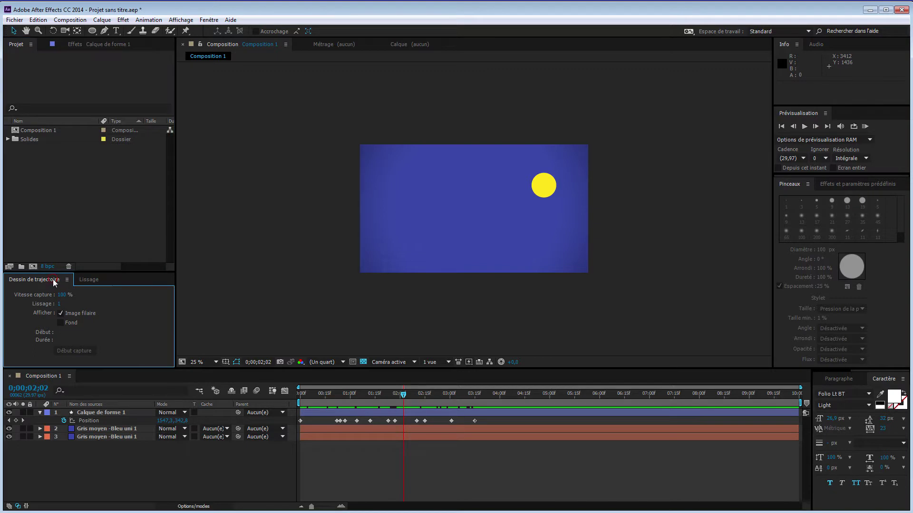
Step: Scrub the timeline from 0;00;01;16 to watch the ball move out of frame
{"action": "left_click", "coordinate": [373, 464]}
{"action": "left_click_drag", "start_coordinate": [402, 397], "coordinate": [378, 401]}
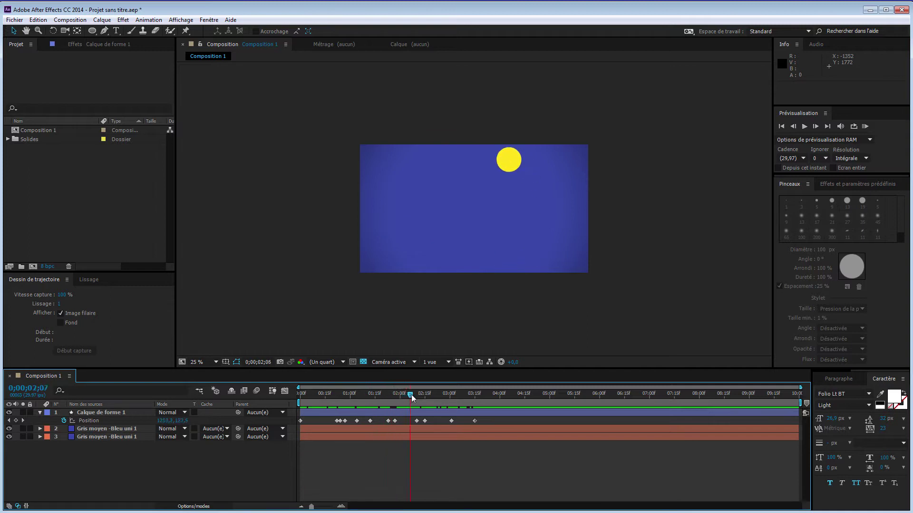
{"action": "mouse_move", "coordinate": [379, 401]}
{"action": "left_mouse_down"}
{"action": "mouse_move", "coordinate": [465, 398]}
{"action": "mouse_move", "coordinate": [301, 394]}
{"action": "left_mouse_up"}
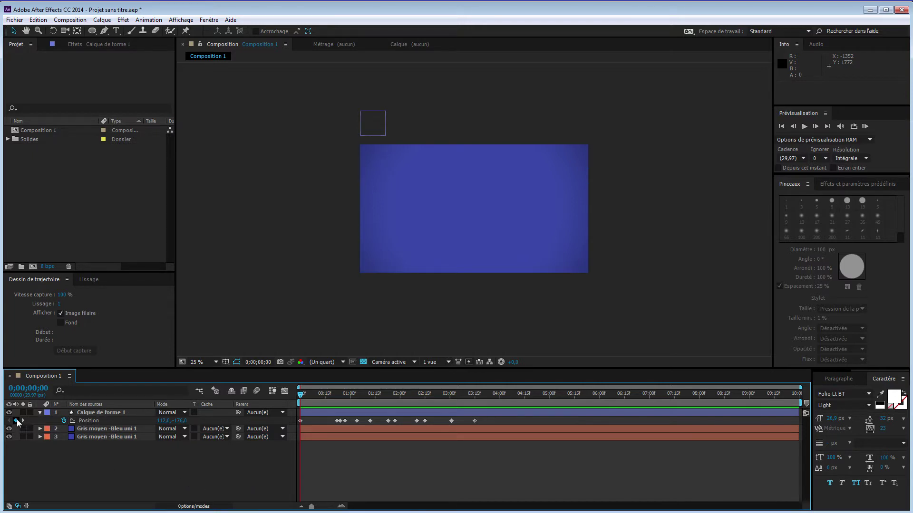
Step: Delete all the circle's Position keyframes and move the current time to 0;00;01;09
{"action": "left_click", "coordinate": [64, 421]}
{"action": "left_click_drag", "start_coordinate": [300, 393], "coordinate": [365, 417]}
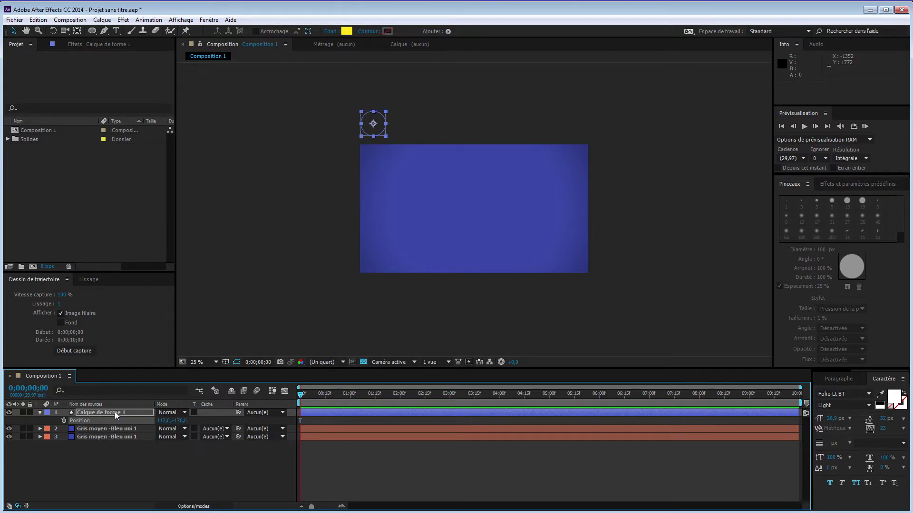
{"action": "key", "text": "Return"}
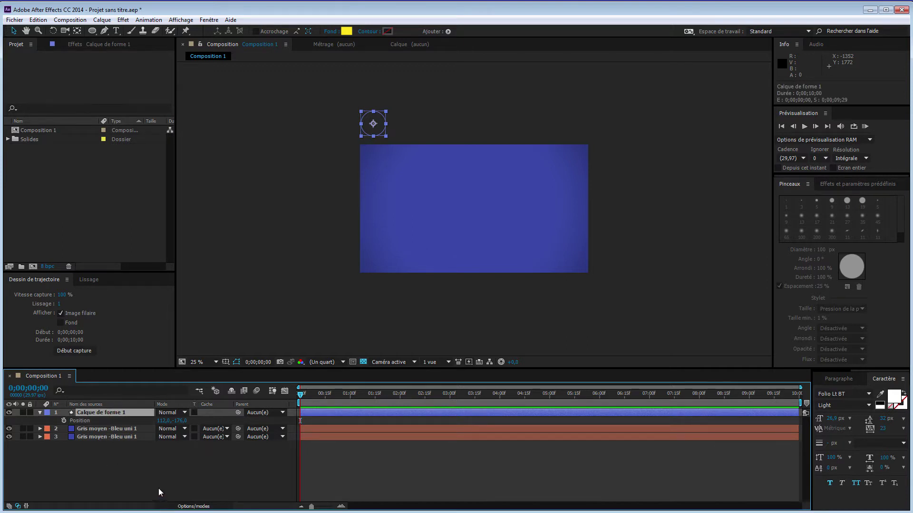
{"action": "left_click", "coordinate": [112, 483]}
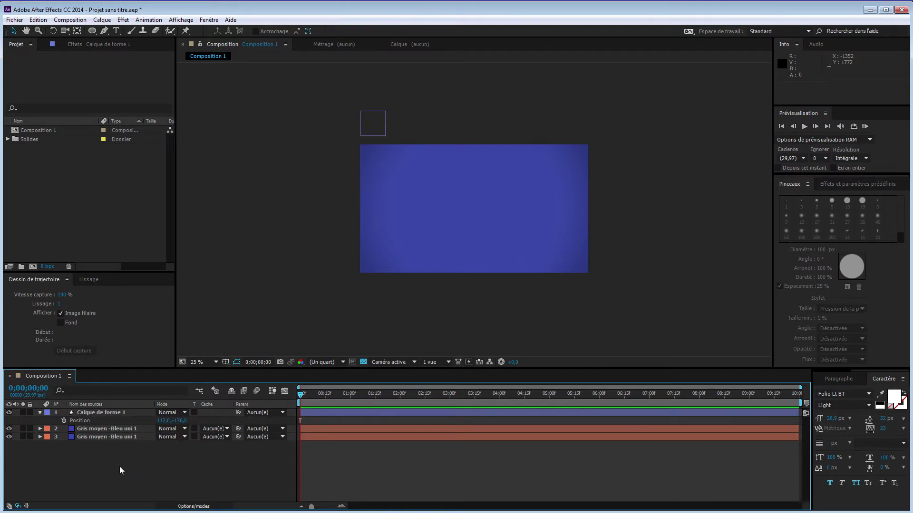
Step: Select Calque de forme 1 and set the Lissage tolerance to 1
{"action": "left_click", "coordinate": [101, 412]}
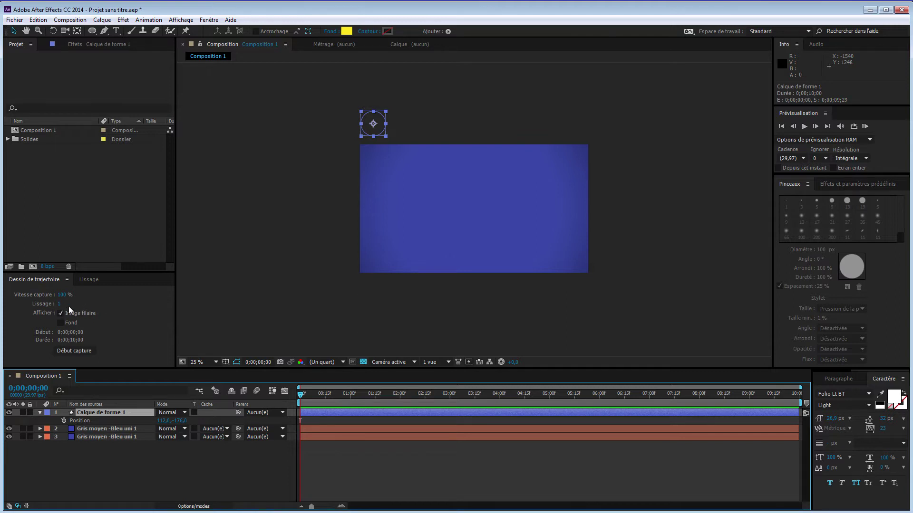
{"action": "left_click", "coordinate": [92, 280]}
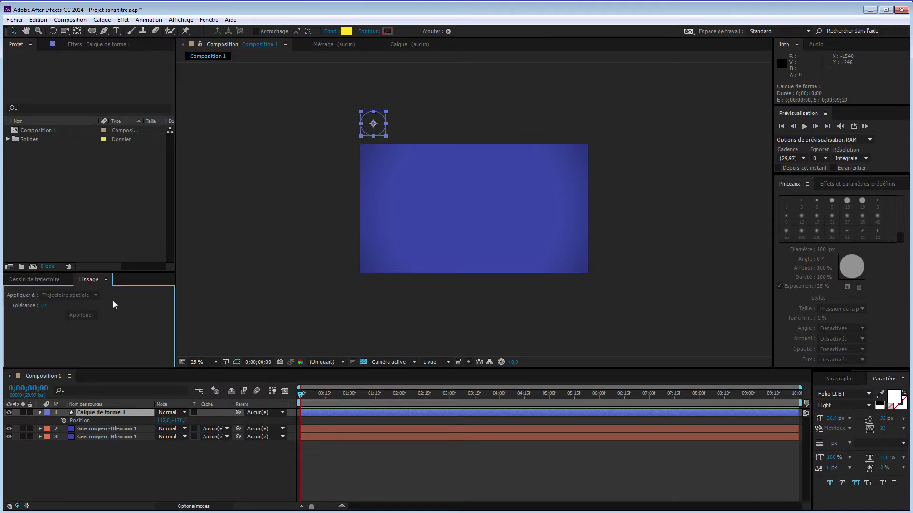
{"action": "left_click", "coordinate": [43, 307]}
{"action": "type", "text": "1"}
{"action": "left_click", "coordinate": [47, 281]}
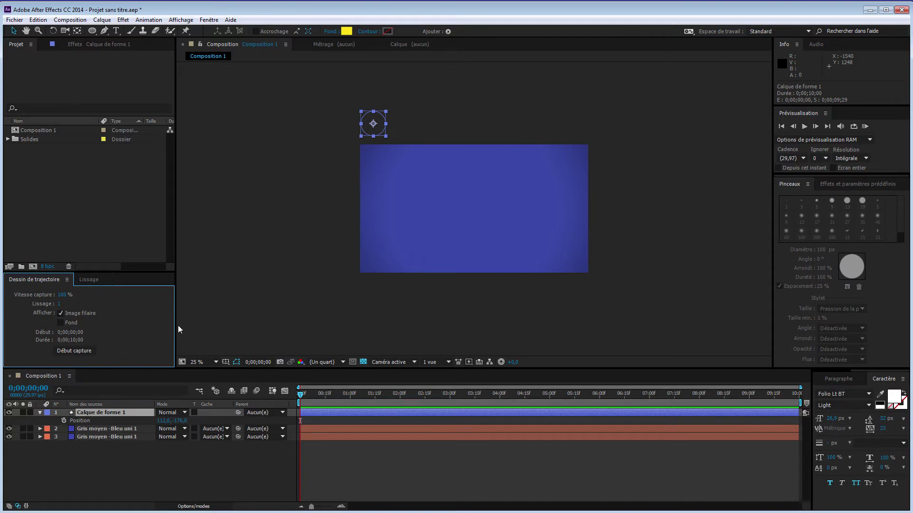
Step: Record a motion sketch tracing a big loop from the top-left to off the right edge
{"action": "left_click", "coordinate": [113, 412]}
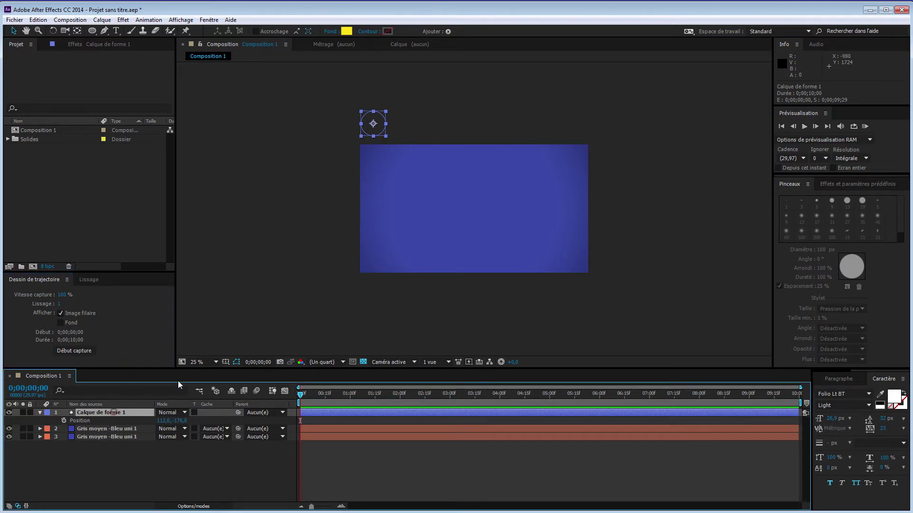
{"action": "left_click", "coordinate": [72, 349]}
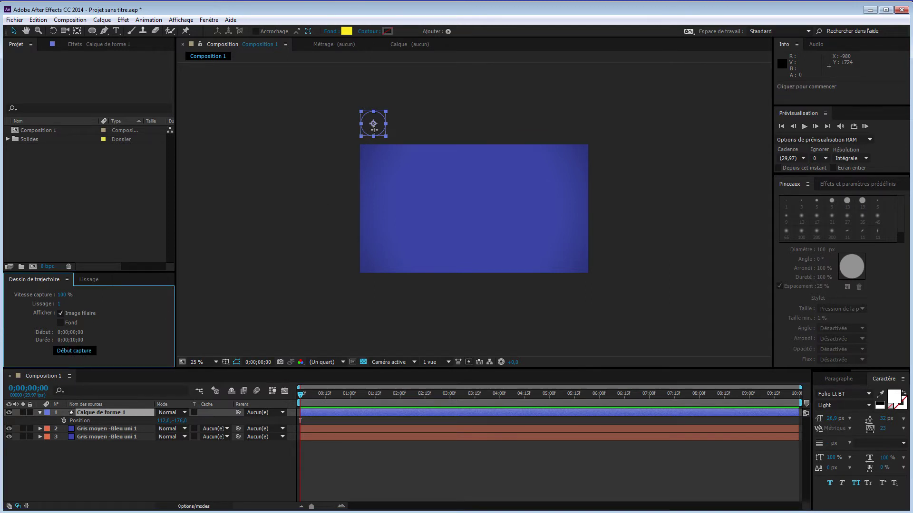
{"action": "left_click_drag", "start_coordinate": [373, 129], "coordinate": [375, 131]}
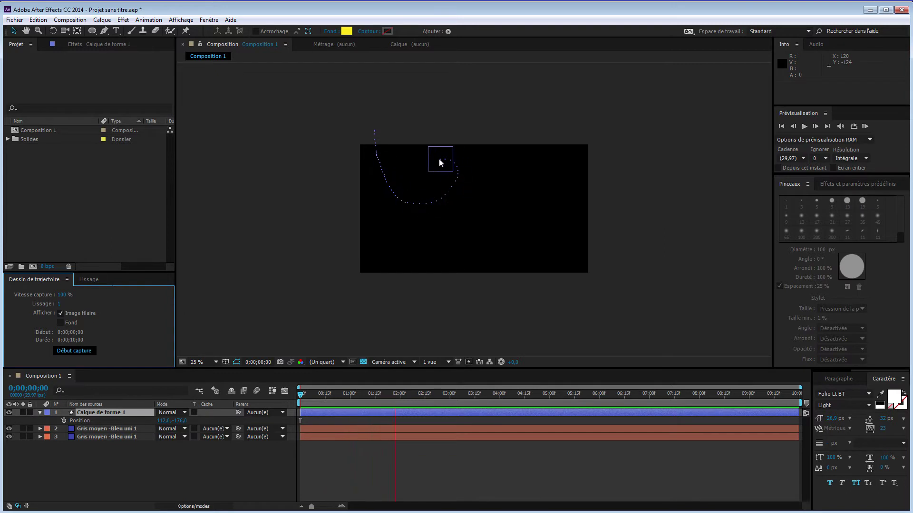
{"action": "mouse_move", "coordinate": [442, 249]}
{"action": "left_mouse_down"}
{"action": "mouse_move", "coordinate": [549, 190]}
{"action": "mouse_move", "coordinate": [470, 176]}
{"action": "left_mouse_up"}
{"action": "left_click_drag", "start_coordinate": [637, 262], "coordinate": [638, 262]}
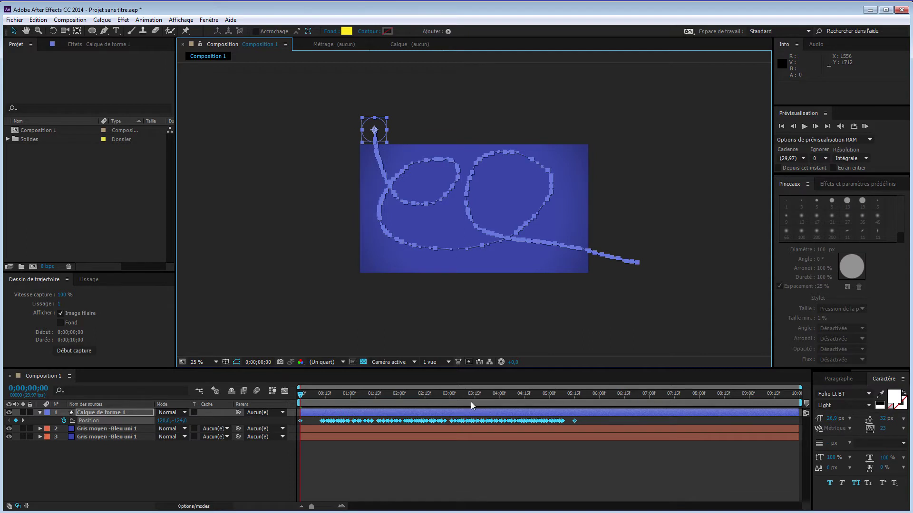
Step: Scrub along the recorded path, return to its start, and zoom the view to 100%
{"action": "mouse_move", "coordinate": [459, 393]}
{"action": "left_mouse_down"}
{"action": "mouse_move", "coordinate": [413, 402]}
{"action": "mouse_move", "coordinate": [500, 395]}
{"action": "left_mouse_up"}
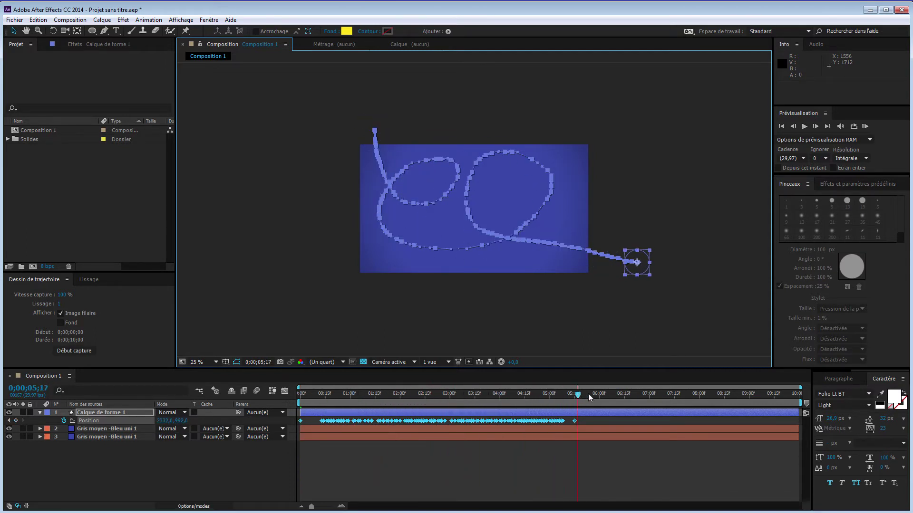
{"action": "left_click_drag", "start_coordinate": [500, 395], "coordinate": [304, 398]}
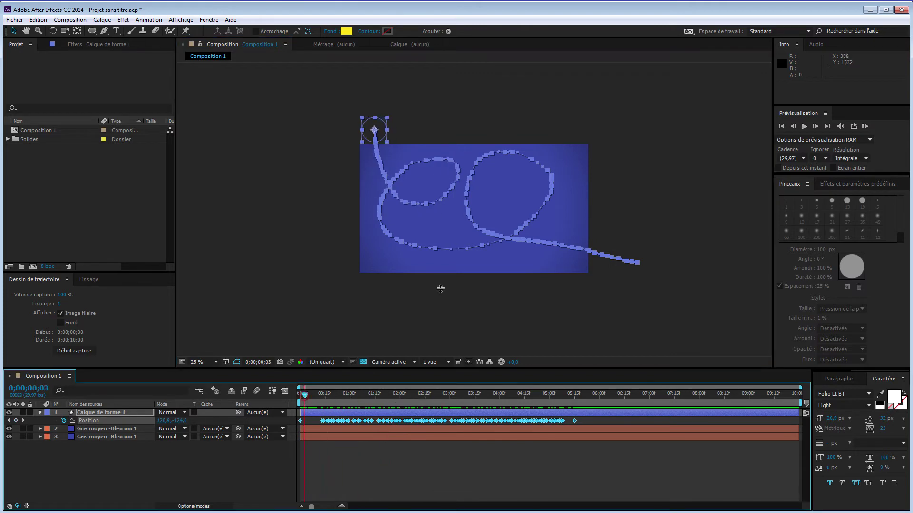
{"action": "key", "text": "period"}
{"action": "key", "text": "period"}
{"action": "key", "text": "period"}
{"action": "key", "text": "period"}
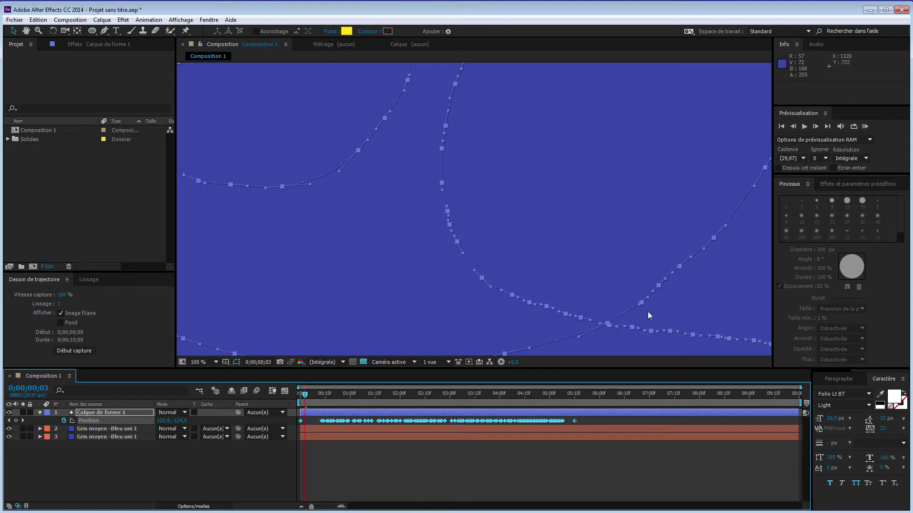
Step: Set the view to 50%, move to 0;00;00;25, and show the Lissage path smoothing options
{"action": "key", "text": "comma"}
{"action": "key", "text": "comma"}
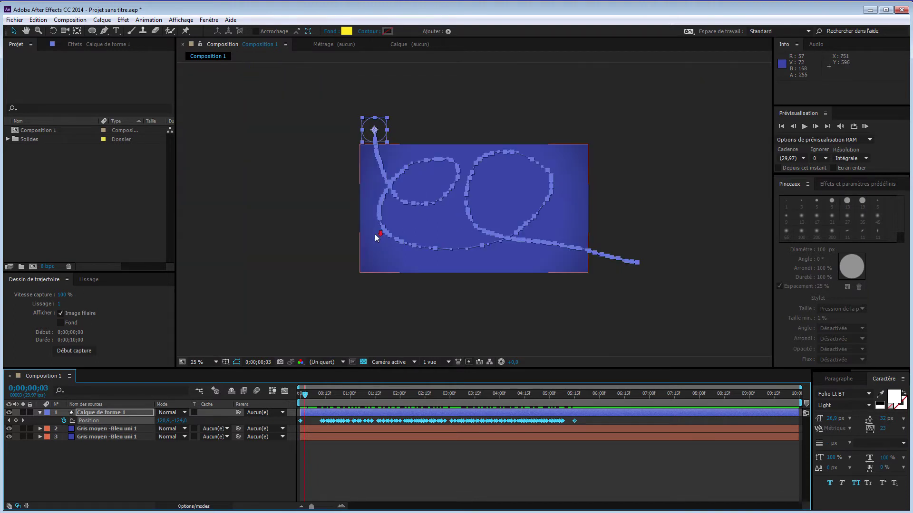
{"action": "key", "text": "period"}
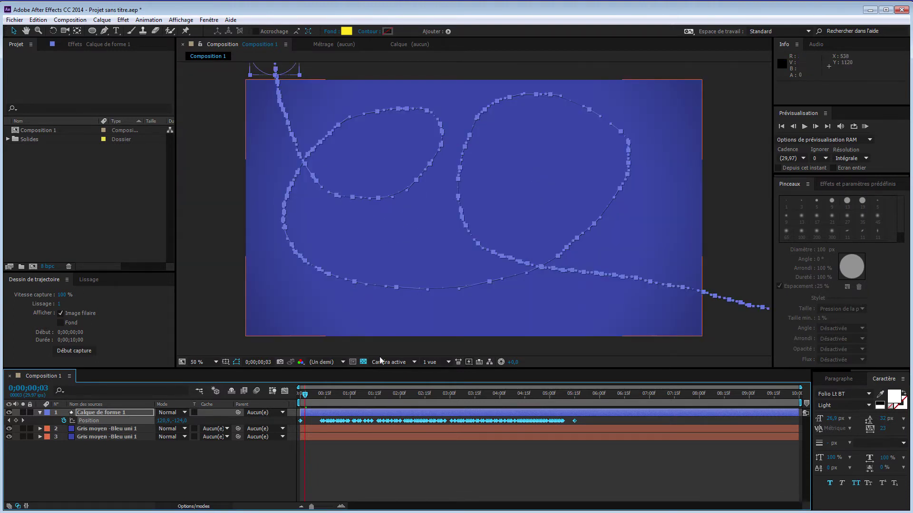
{"action": "mouse_move", "coordinate": [314, 393]}
{"action": "left_mouse_down"}
{"action": "mouse_move", "coordinate": [536, 399]}
{"action": "mouse_move", "coordinate": [299, 408]}
{"action": "left_mouse_up"}
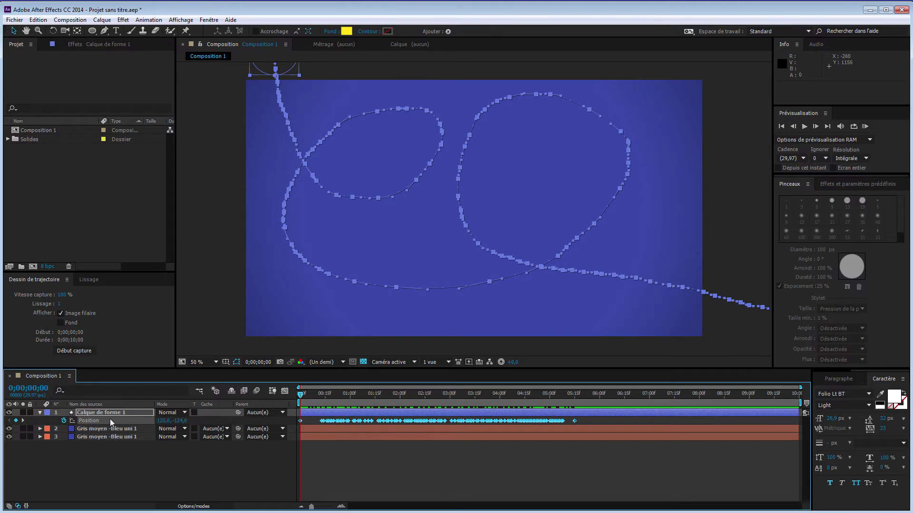
{"action": "left_click", "coordinate": [87, 280]}
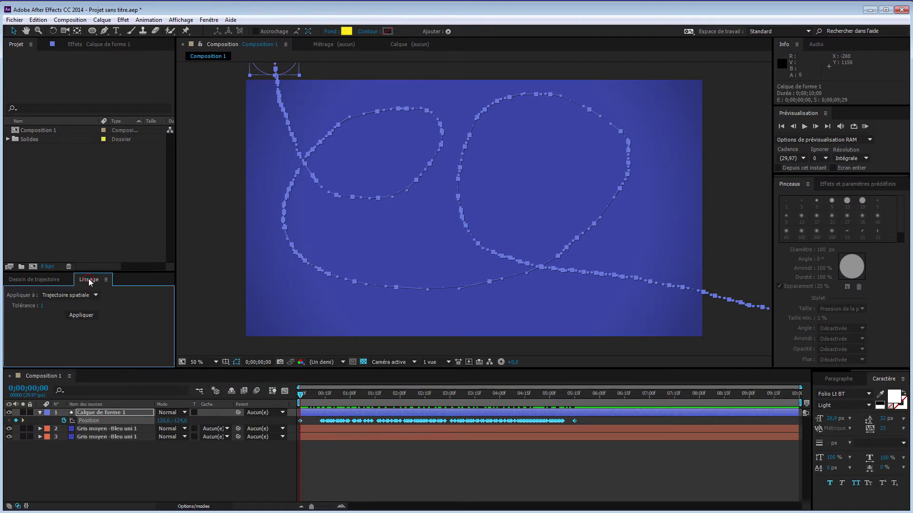
Step: Smooth the sketched path's Position keyframes with a tolerance of 12
{"action": "left_click_drag", "start_coordinate": [42, 308], "coordinate": [53, 311]}
{"action": "left_click_drag", "start_coordinate": [53, 311], "coordinate": [53, 310]}
{"action": "left_click", "coordinate": [84, 315]}
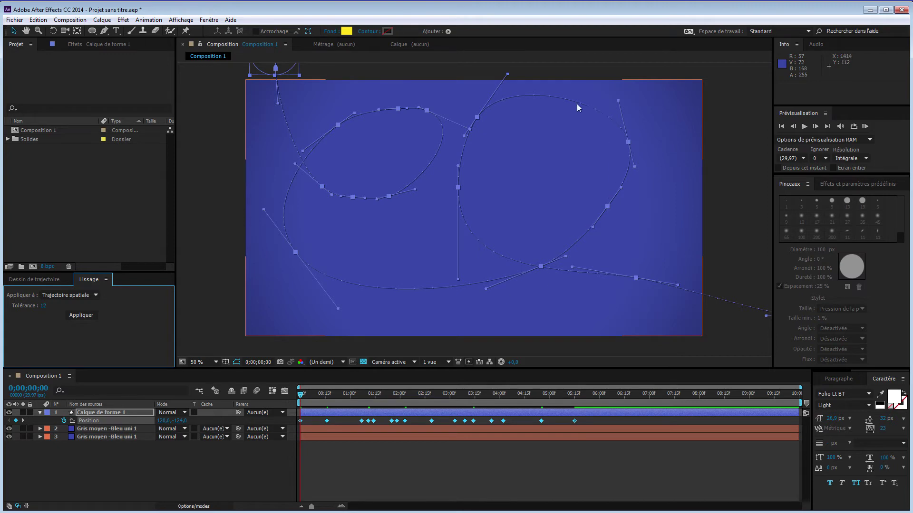
Step: Preview the smoothed path, then undo both the smoothing and the motion sketch
{"action": "mouse_move", "coordinate": [561, 392]}
{"action": "left_mouse_down"}
{"action": "mouse_move", "coordinate": [295, 401]}
{"action": "mouse_move", "coordinate": [560, 411]}
{"action": "mouse_move", "coordinate": [413, 388]}
{"action": "mouse_move", "coordinate": [407, 398]}
{"action": "mouse_move", "coordinate": [514, 425]}
{"action": "mouse_move", "coordinate": [292, 405]}
{"action": "left_mouse_up"}
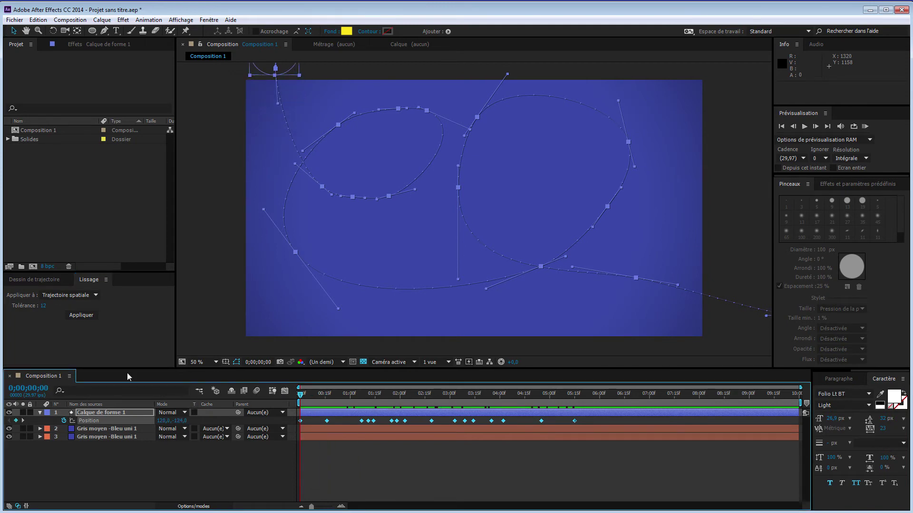
{"action": "key", "text": "ctrl+z"}
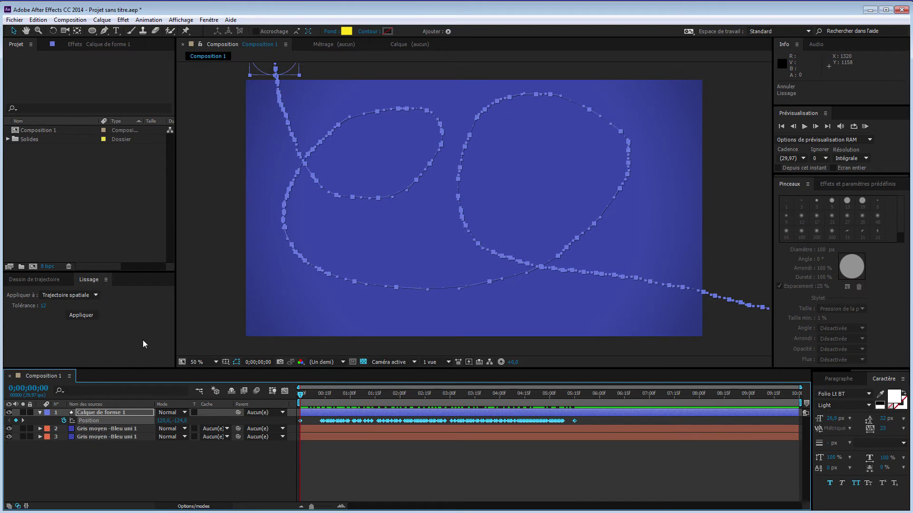
{"action": "key", "text": "ctrl+z"}
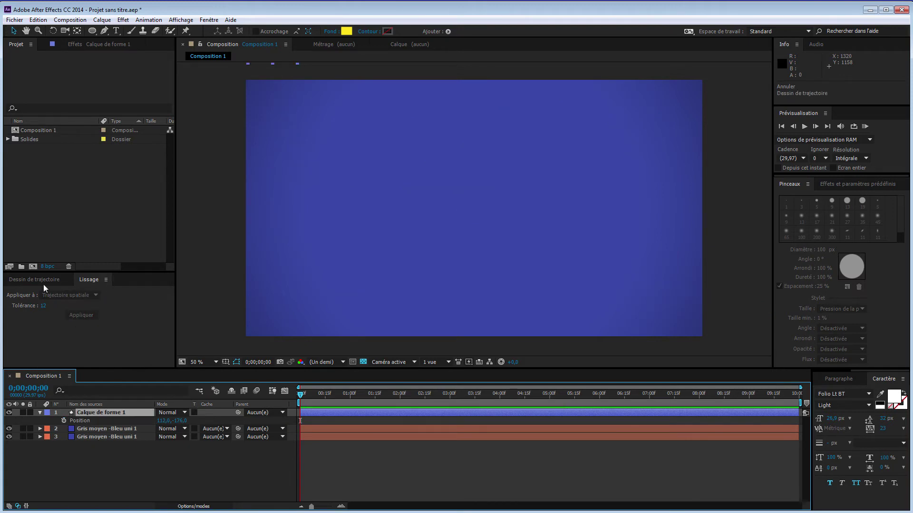
Step: In Dessin de trajectoire set smoothing to 12, zoom the view to 25%, and arm capture
{"action": "left_click", "coordinate": [44, 279]}
{"action": "left_click", "coordinate": [59, 304]}
{"action": "type", "text": "14"}
{"action": "type", "text": "12"}
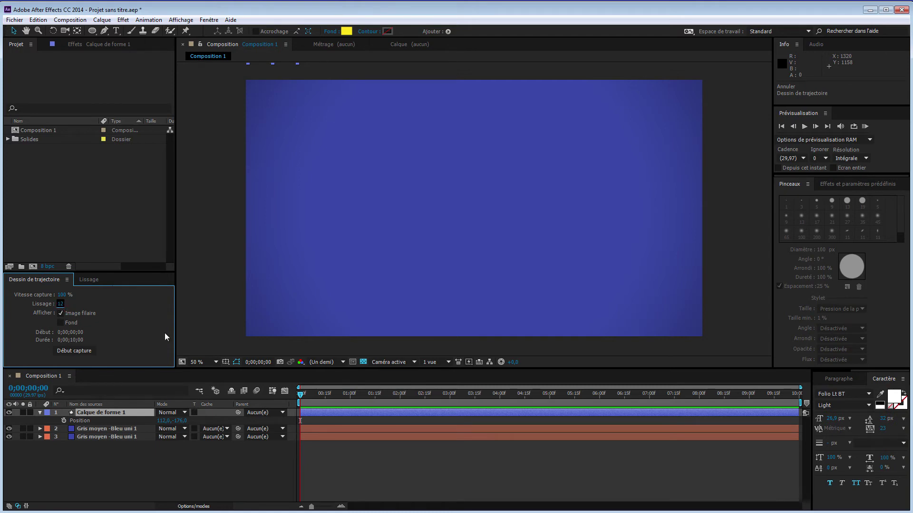
{"action": "key", "text": "comma"}
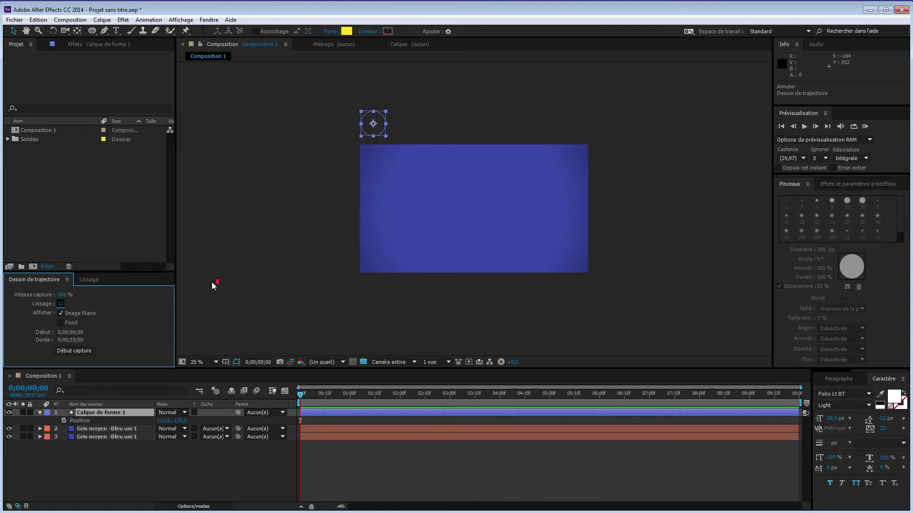
{"action": "left_click", "coordinate": [78, 351]}
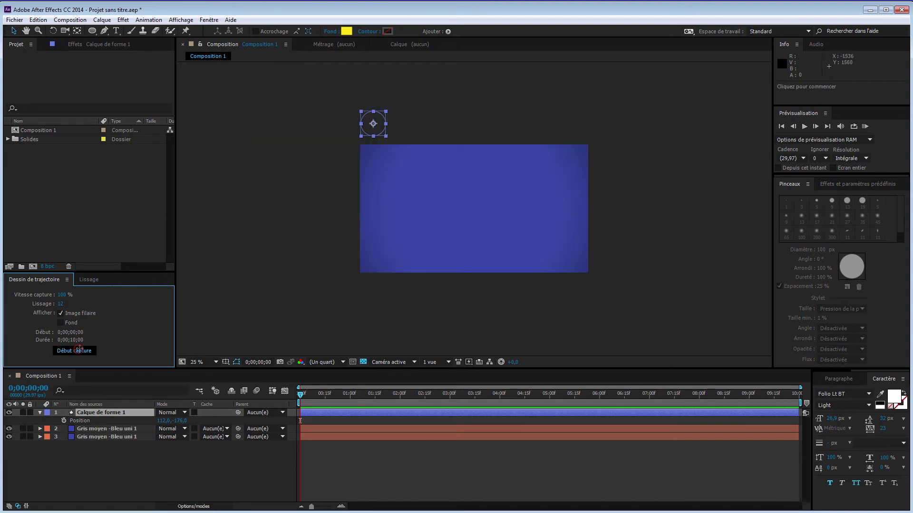
Step: Draw a new two-loop path from the top-left to off the composition's right edge
{"action": "left_click_drag", "start_coordinate": [379, 130], "coordinate": [388, 164]}
{"action": "left_click_drag", "start_coordinate": [464, 219], "coordinate": [440, 179]}
{"action": "mouse_move", "coordinate": [557, 213]}
{"action": "left_mouse_down"}
{"action": "mouse_move", "coordinate": [489, 212]}
{"action": "mouse_move", "coordinate": [555, 259]}
{"action": "left_mouse_up"}
{"action": "left_click_drag", "start_coordinate": [636, 262], "coordinate": [635, 262]}
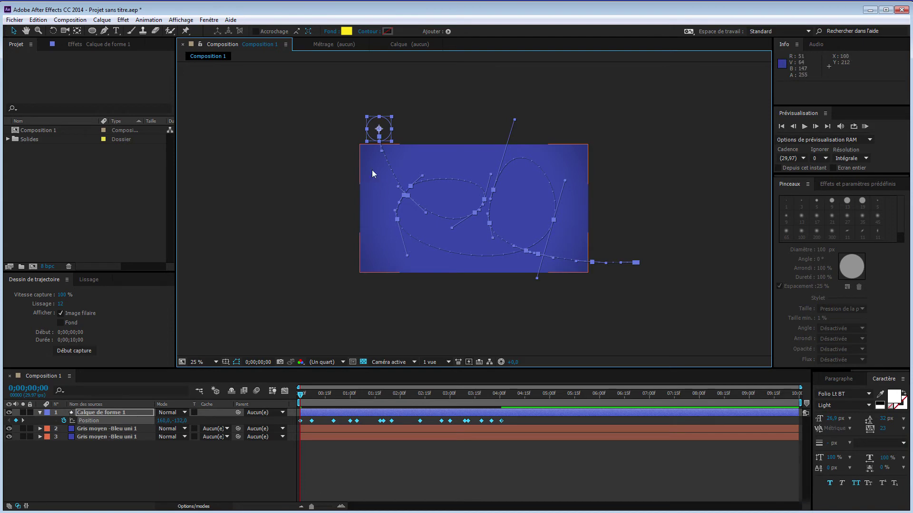
Step: Scrub the new motion, checking the circle at 0;00;02;24, and zoom back to 50%
{"action": "mouse_move", "coordinate": [301, 399]}
{"action": "left_mouse_down"}
{"action": "mouse_move", "coordinate": [410, 413]}
{"action": "mouse_move", "coordinate": [473, 408]}
{"action": "mouse_move", "coordinate": [357, 354]}
{"action": "mouse_move", "coordinate": [411, 393]}
{"action": "left_mouse_up"}
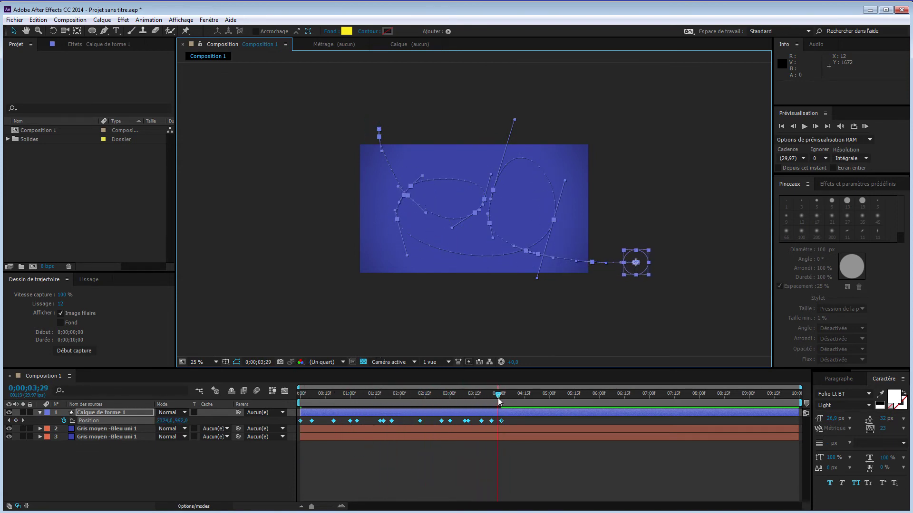
{"action": "left_click_drag", "start_coordinate": [411, 393], "coordinate": [296, 400]}
{"action": "left_click", "coordinate": [182, 374]}
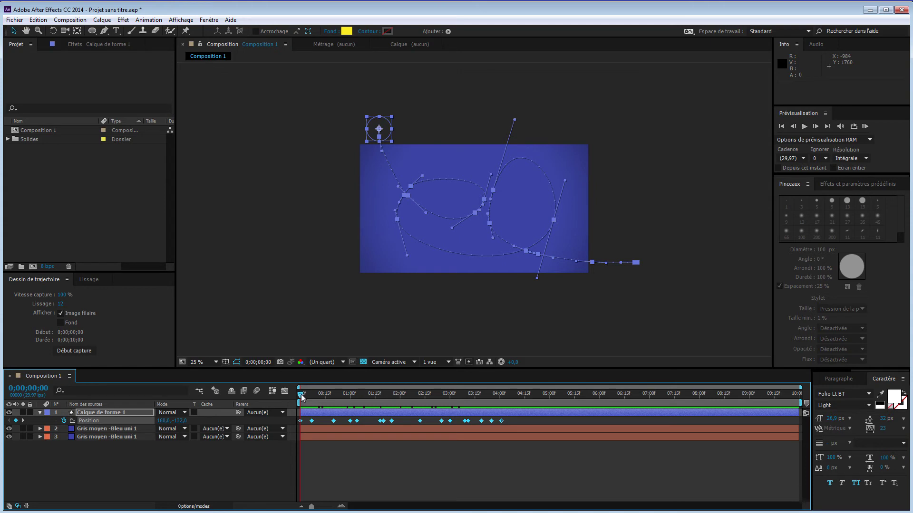
{"action": "left_click_drag", "start_coordinate": [300, 395], "coordinate": [482, 407]}
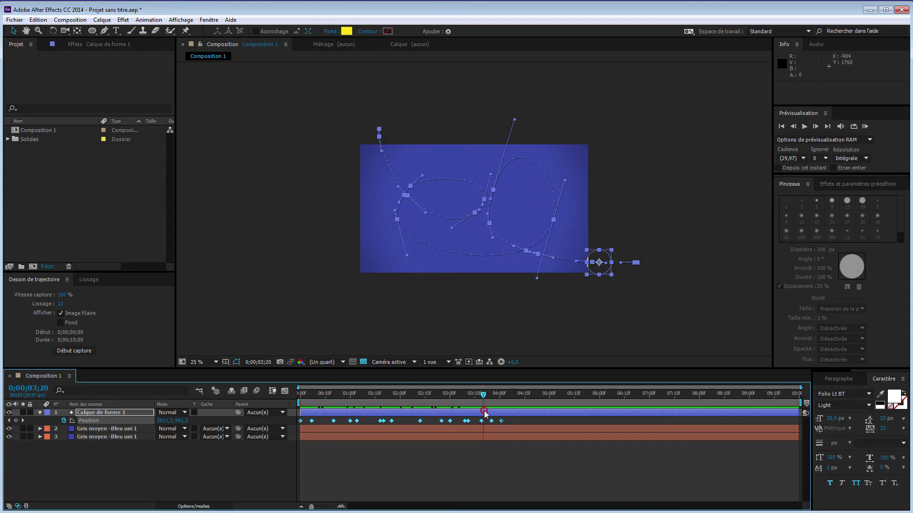
{"action": "key", "text": "period"}
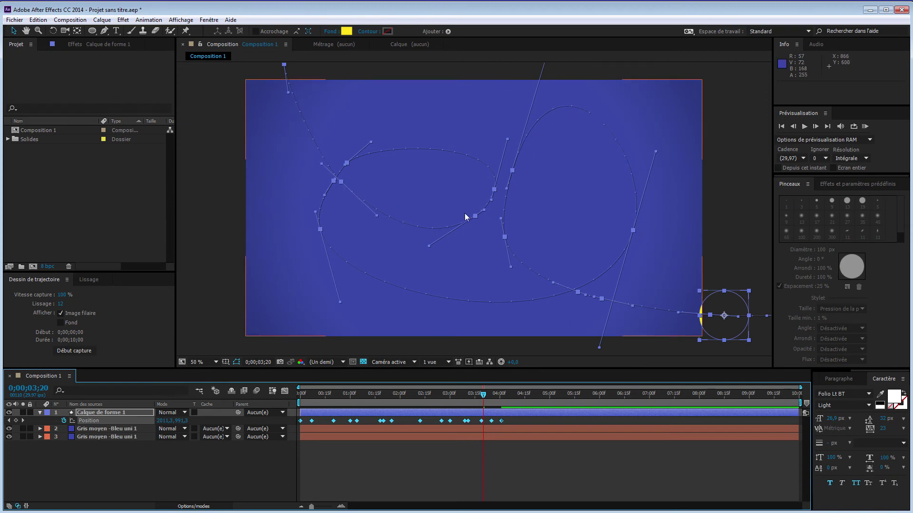
Step: Select the circle's Position keyframes and set them to Itinérant dans le temps (Rove Across Time)
{"action": "left_click", "coordinate": [392, 449]}
{"action": "left_click_drag", "start_coordinate": [307, 419], "coordinate": [495, 425]}
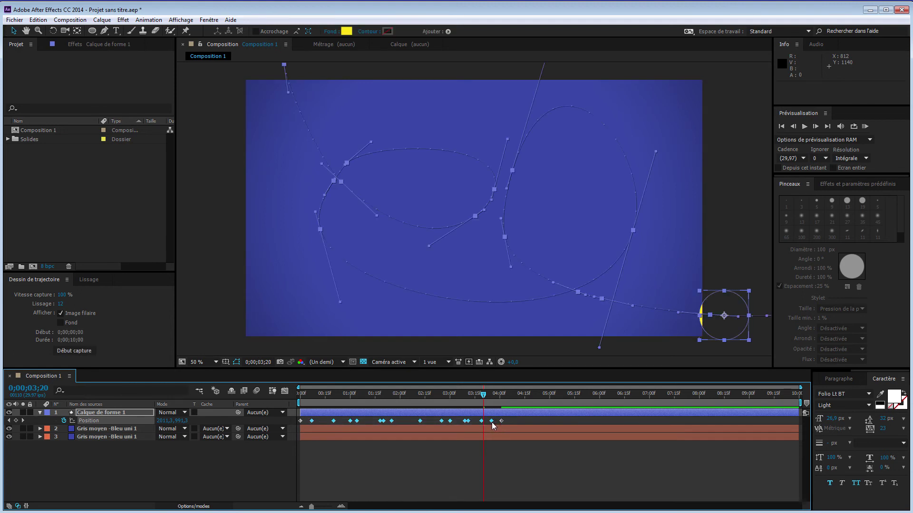
{"action": "right_click", "coordinate": [491, 422]}
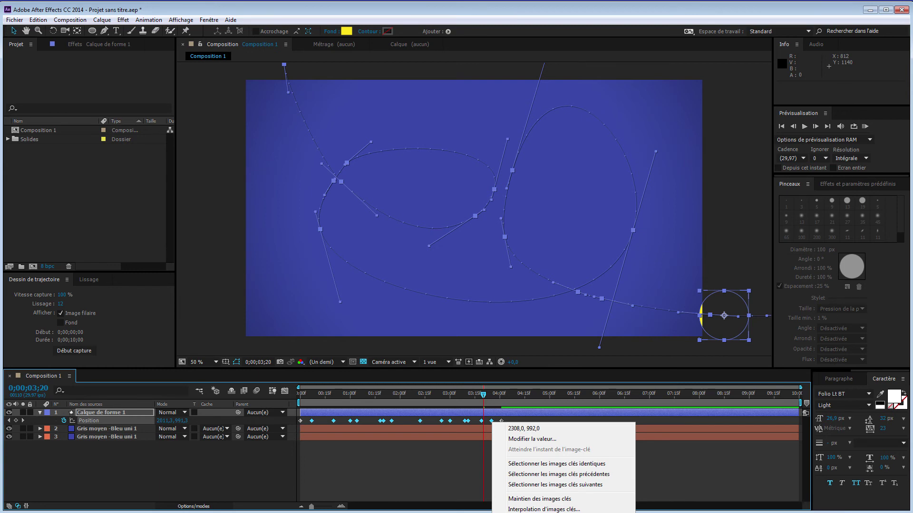
{"action": "left_click", "coordinate": [544, 512]}
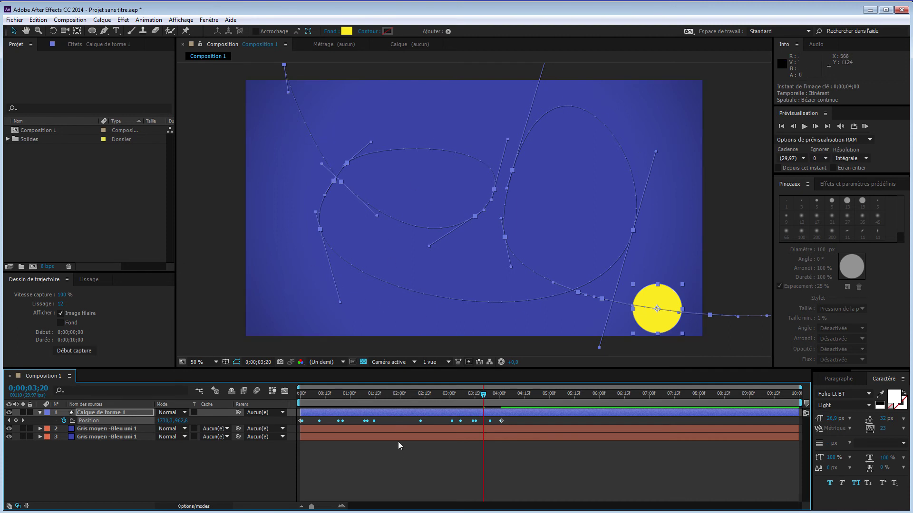
{"action": "mouse_move", "coordinate": [482, 394]}
{"action": "left_mouse_down"}
{"action": "mouse_move", "coordinate": [342, 390]}
{"action": "mouse_move", "coordinate": [459, 412]}
{"action": "mouse_move", "coordinate": [373, 412]}
{"action": "left_mouse_up"}
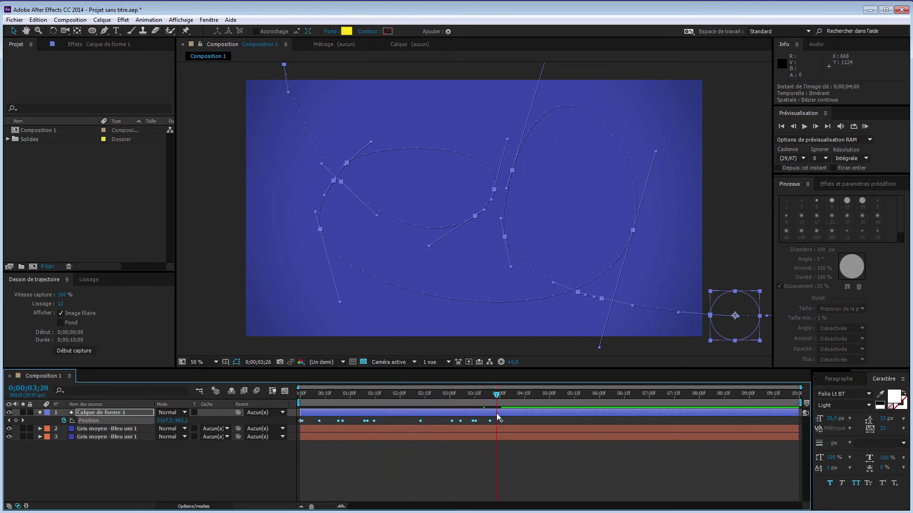
{"action": "key", "text": "KP_0"}
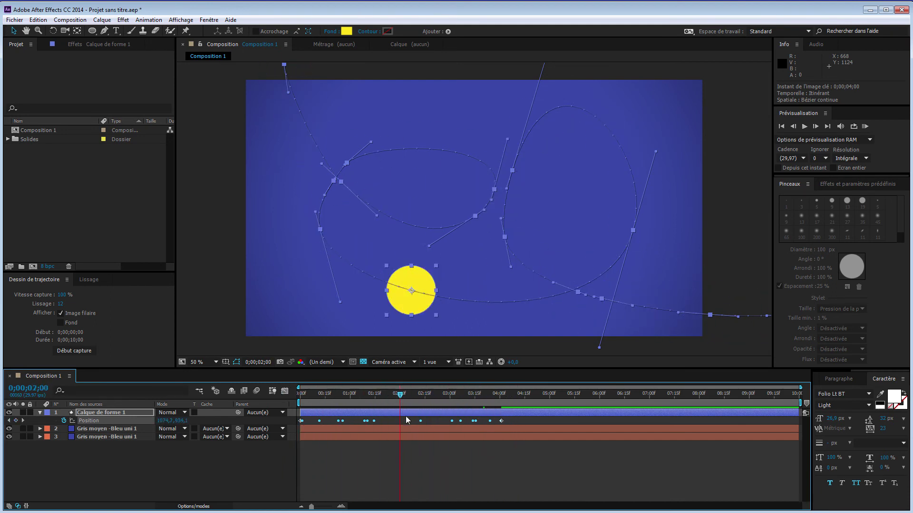
{"action": "key", "text": "KP_0"}
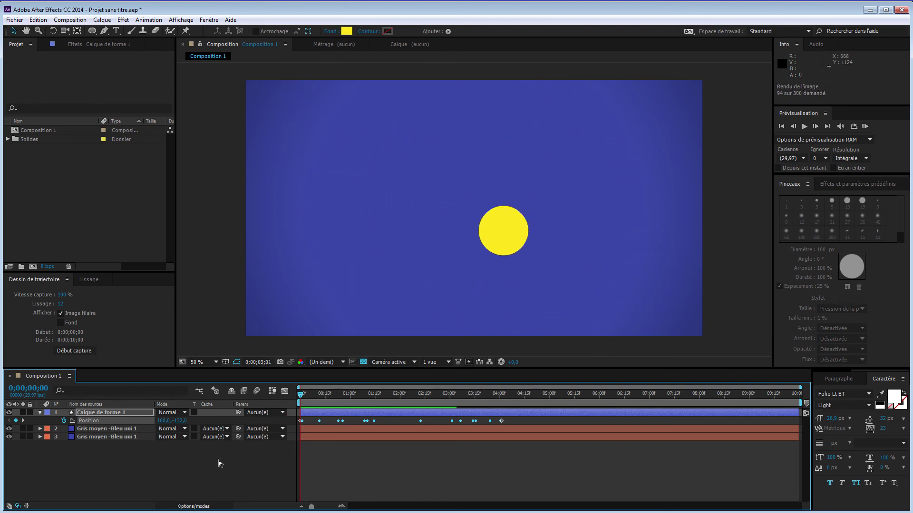